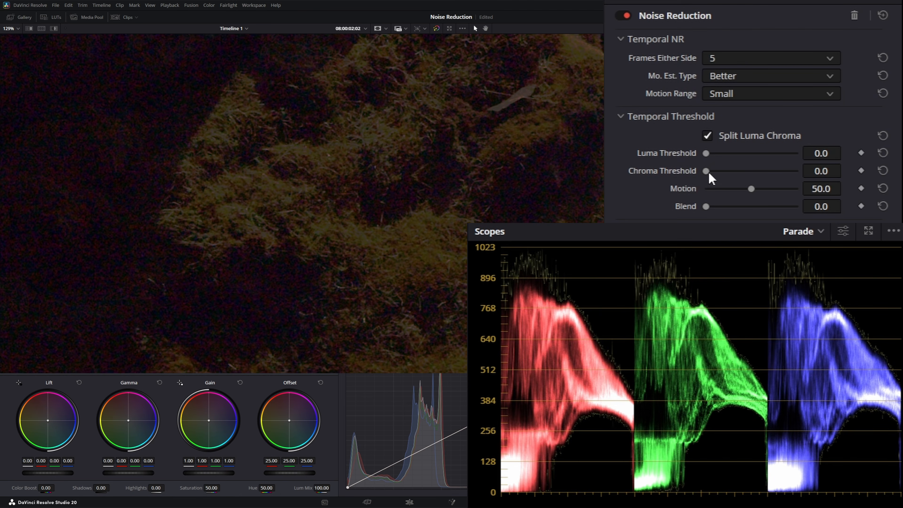
- Try a higher temporal Chroma Threshold and browse the Motion Range and Frames Either Side options
left_click_drag(704, 173, 777, 185)
left_click(844, 172)
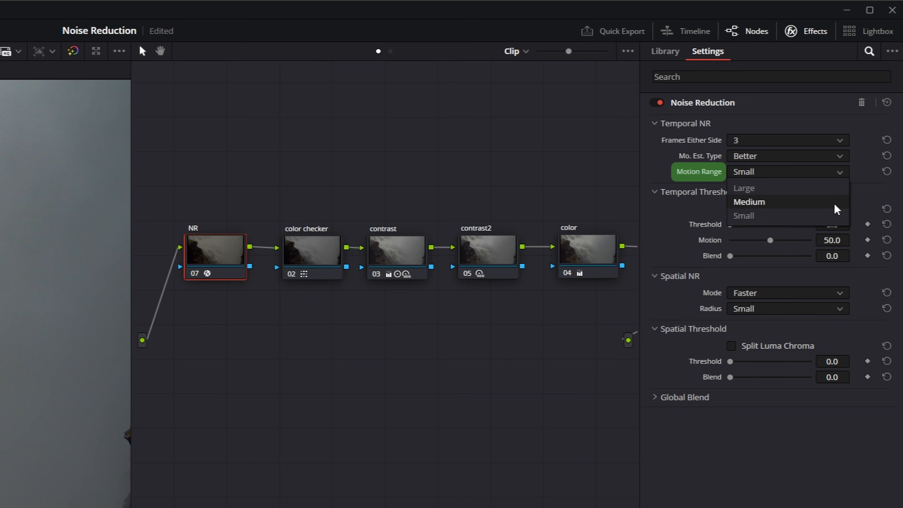
left_click(825, 202)
left_click(830, 141)
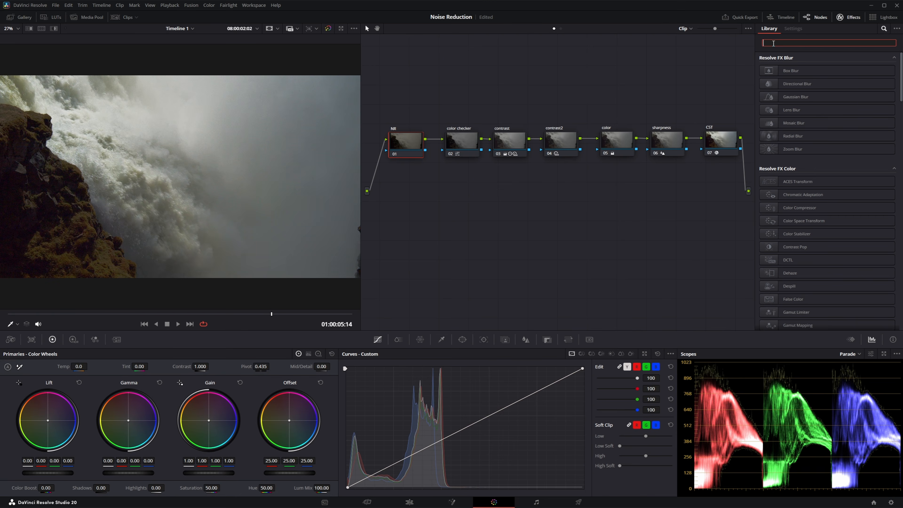
- Find the Noise Reduction effect in the effects library and apply it to the NR node
type("noi")
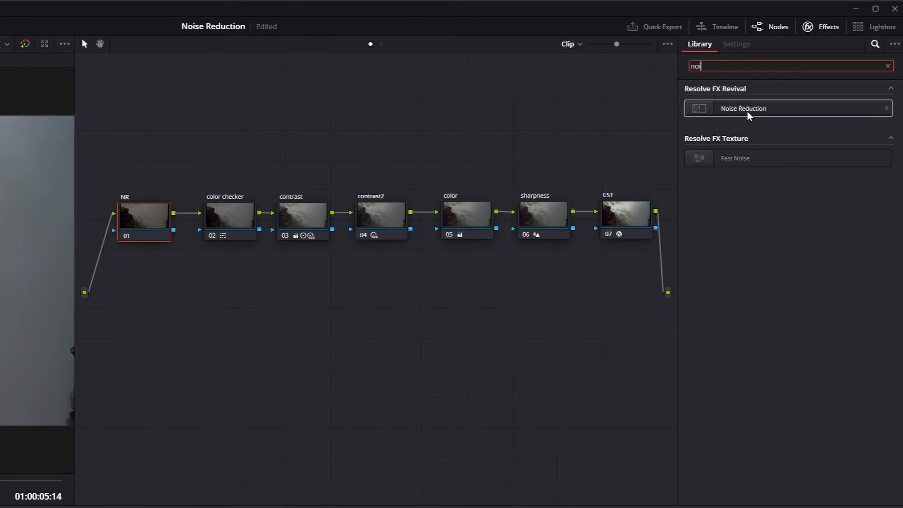
left_click_drag(749, 116, 145, 238)
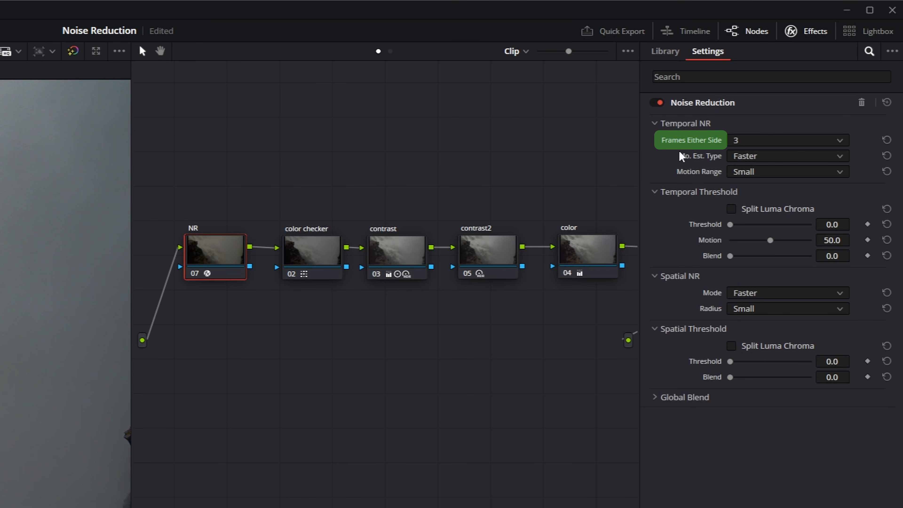
- Configure Temporal NR with 3 frames either side, Better motion estimation and a Small motion range
left_click(844, 140)
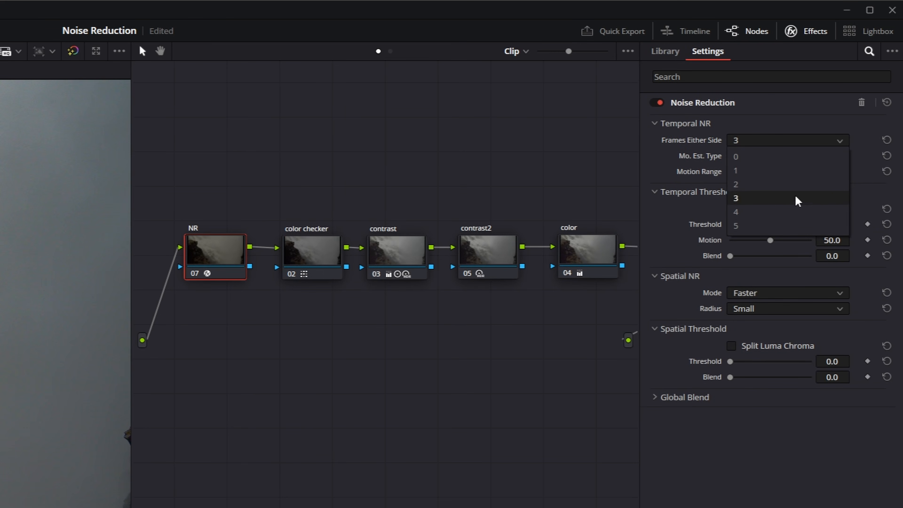
left_click(790, 156)
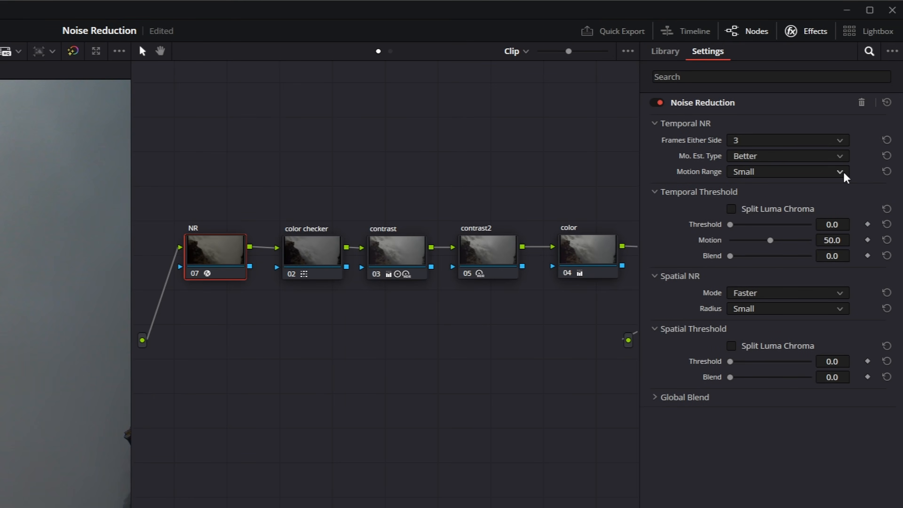
left_click(843, 172)
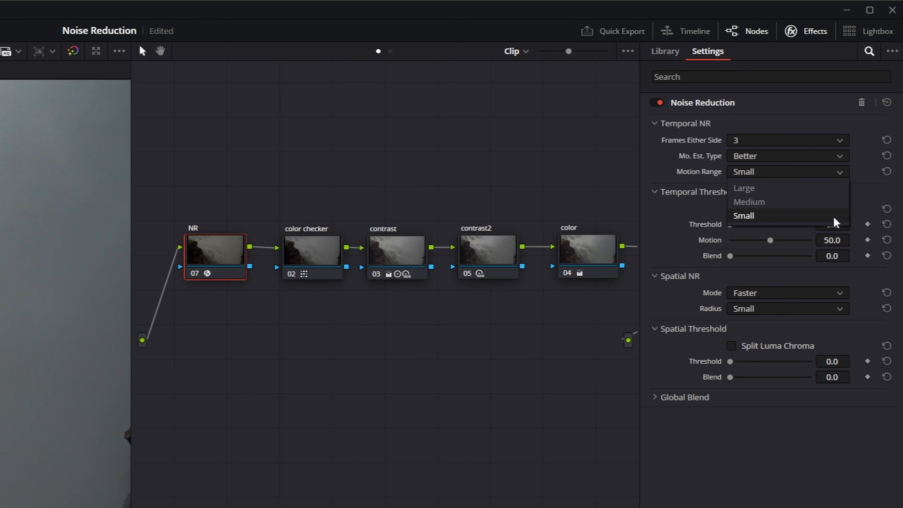
left_click(840, 176)
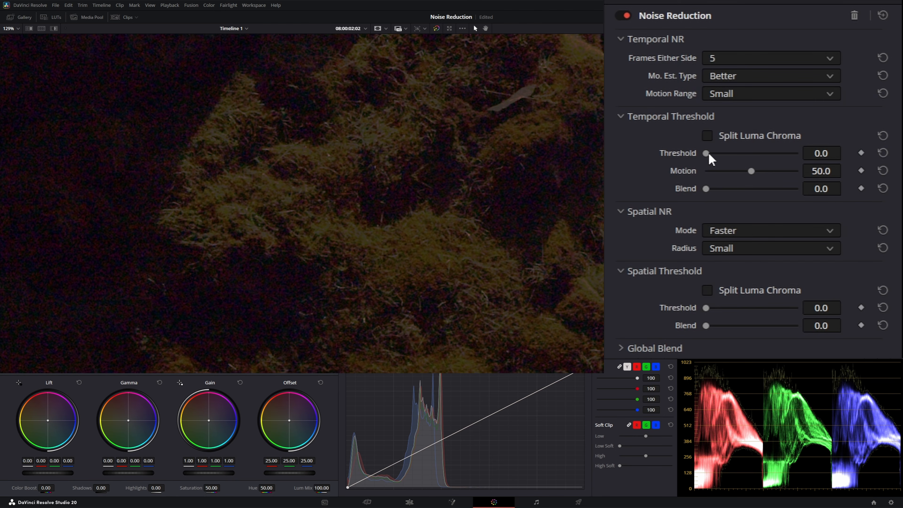
- Try the combined temporal Threshold at strengths such as 30.2 and 85.3, then return it to 0
left_click_drag(708, 156, 880, 170)
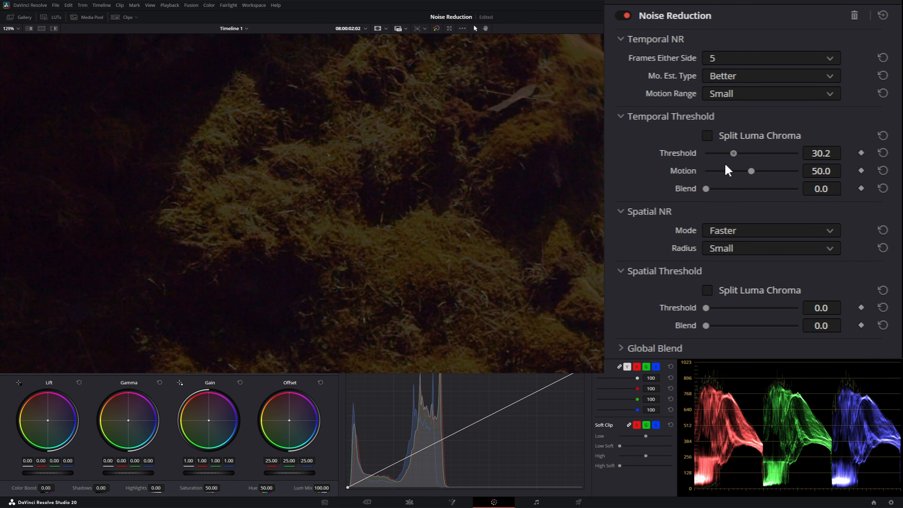
left_click_drag(727, 170, 888, 167)
left_click_drag(734, 169, 705, 169)
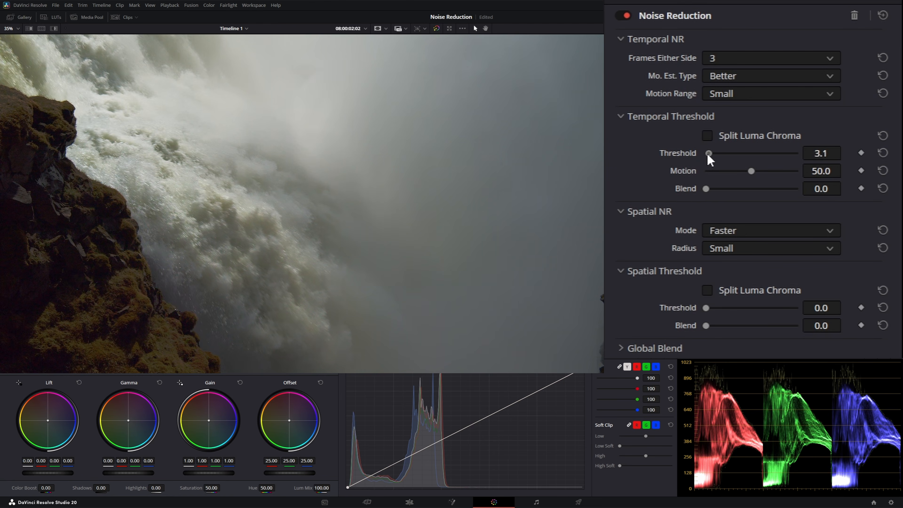
left_click_drag(707, 153, 790, 144)
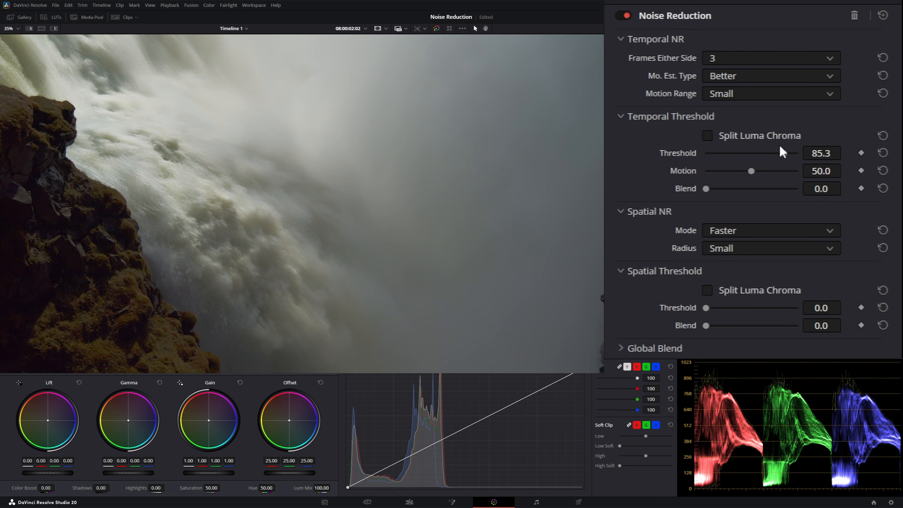
left_click_drag(714, 154, 704, 152)
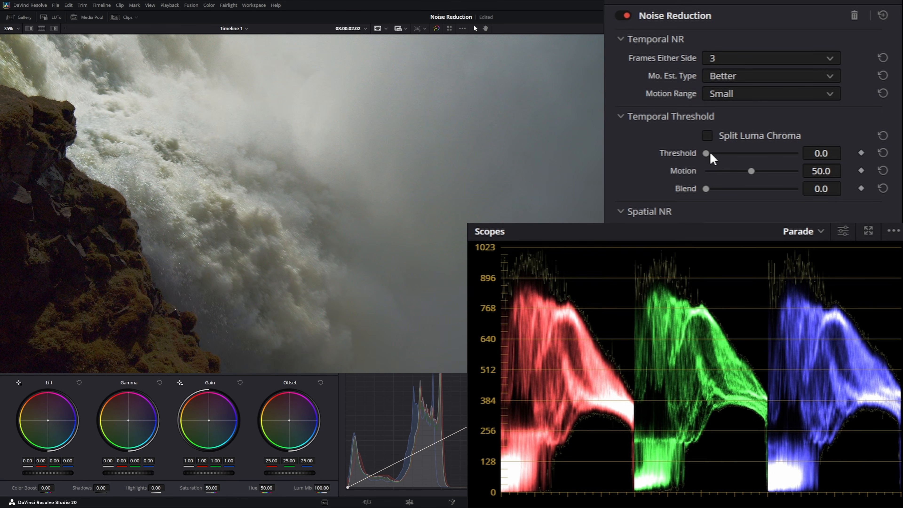
- Vary the temporal Threshold between 0 and high values while comparing the image with the parade scope
left_click_drag(706, 154, 776, 149)
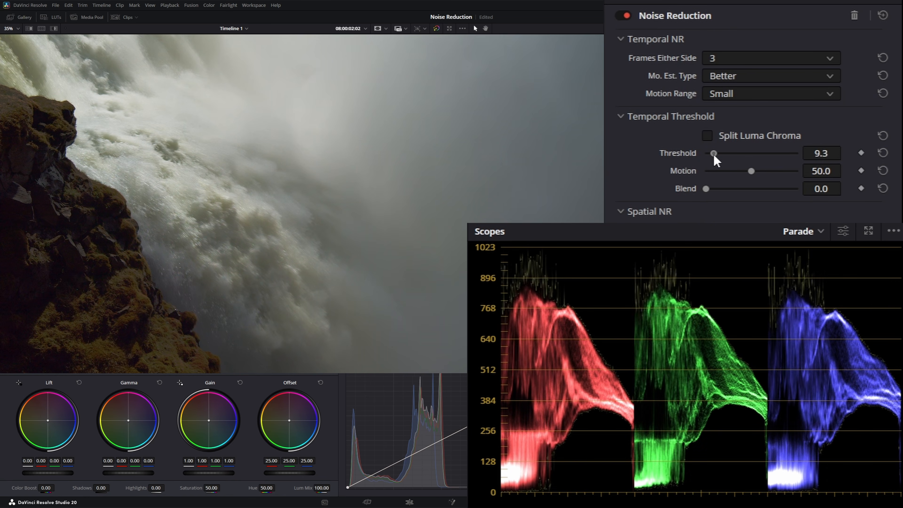
left_click_drag(714, 156, 706, 156)
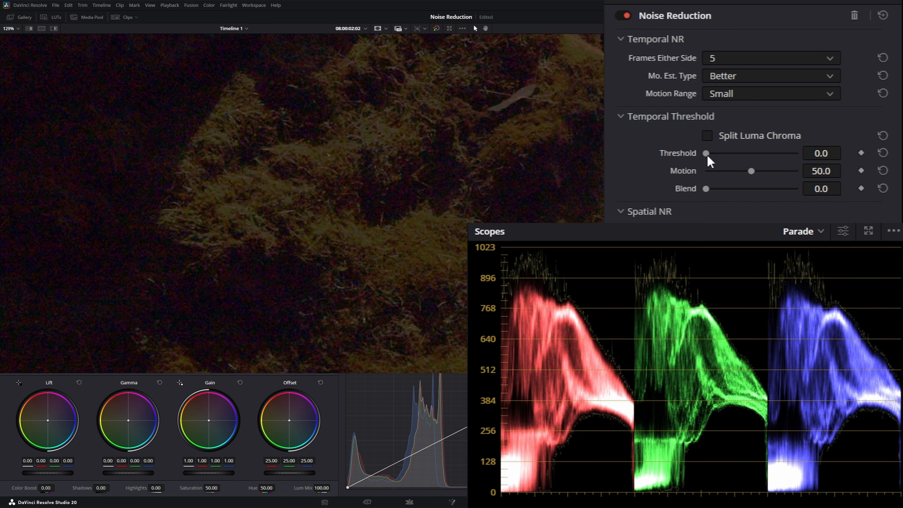
left_click_drag(706, 156, 790, 178)
- Enable Split Luma Chroma for the temporal threshold, set Chroma Threshold to 29.5 and raise the Luma Threshold slightly
left_click(707, 136)
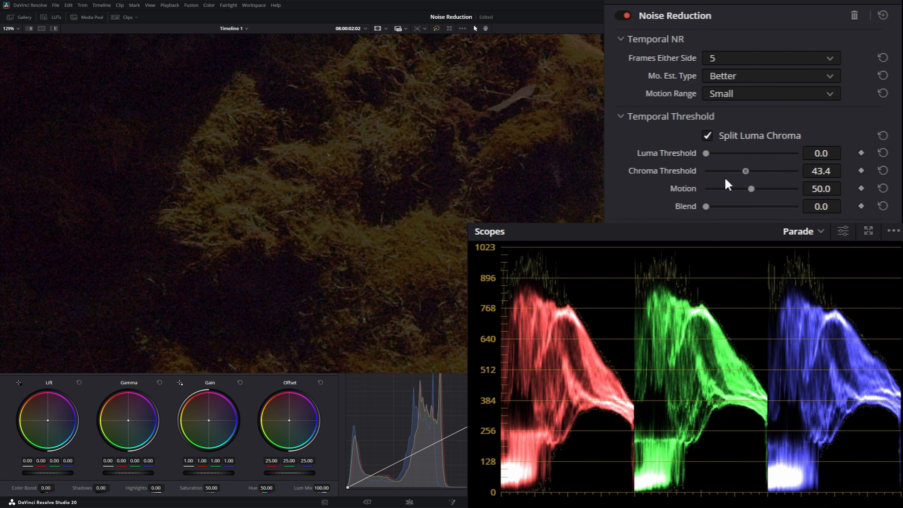
mouse_move(727, 184)
left_mouse_down()
mouse_move(706, 177)
mouse_move(743, 163)
mouse_move(675, 166)
mouse_move(730, 180)
left_mouse_up()
left_click_drag(717, 182, 783, 182)
left_click_drag(707, 171, 733, 170)
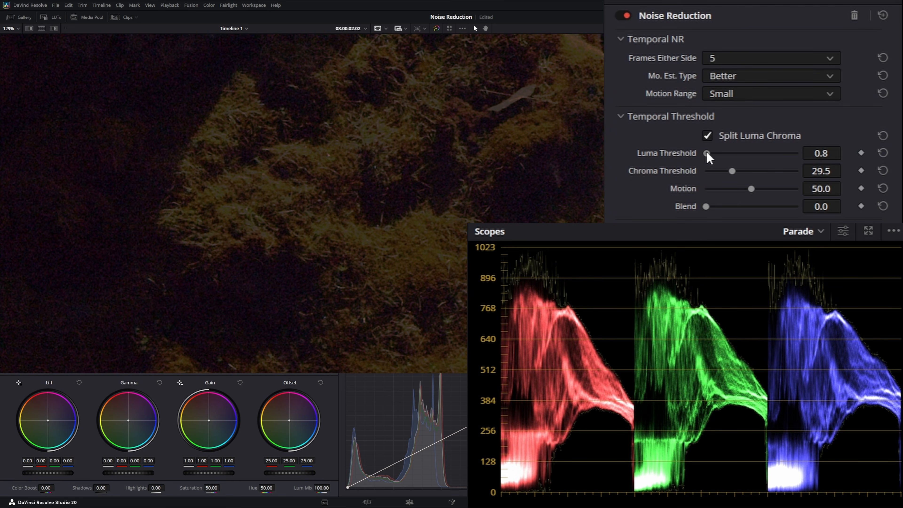
left_click_drag(707, 154, 725, 155)
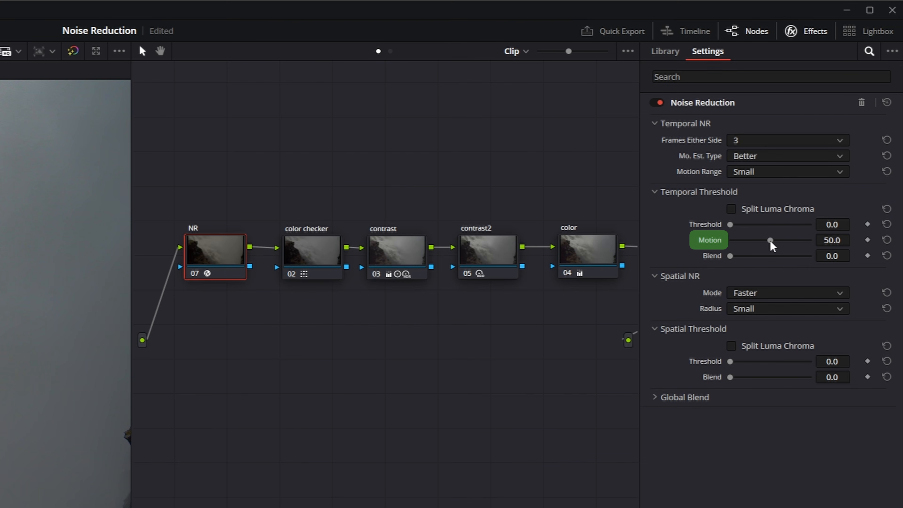
- Try different temporal Motion and Blend amounts, returning Motion to 50 and Blend to 0
left_click_drag(770, 241, 808, 242)
left_click_drag(717, 246, 840, 246)
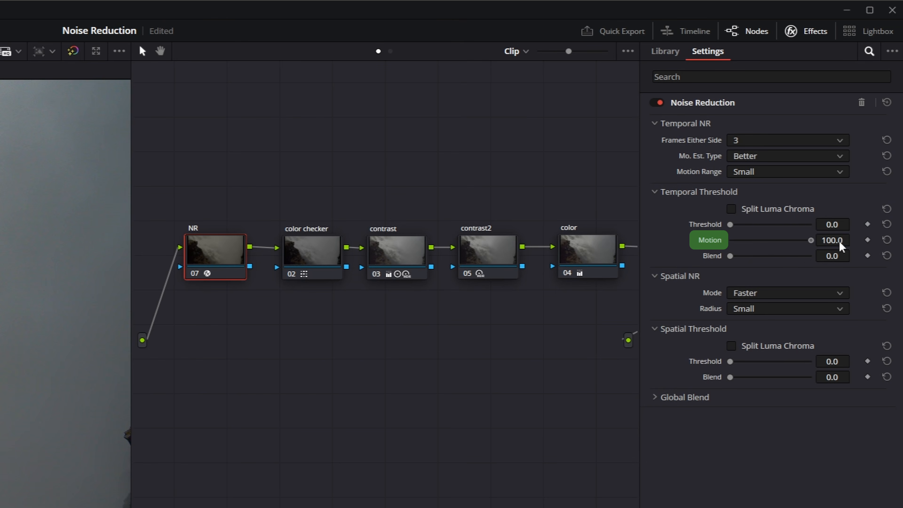
double_click(716, 241)
left_click_drag(730, 256, 825, 253)
left_click_drag(719, 262, 735, 279)
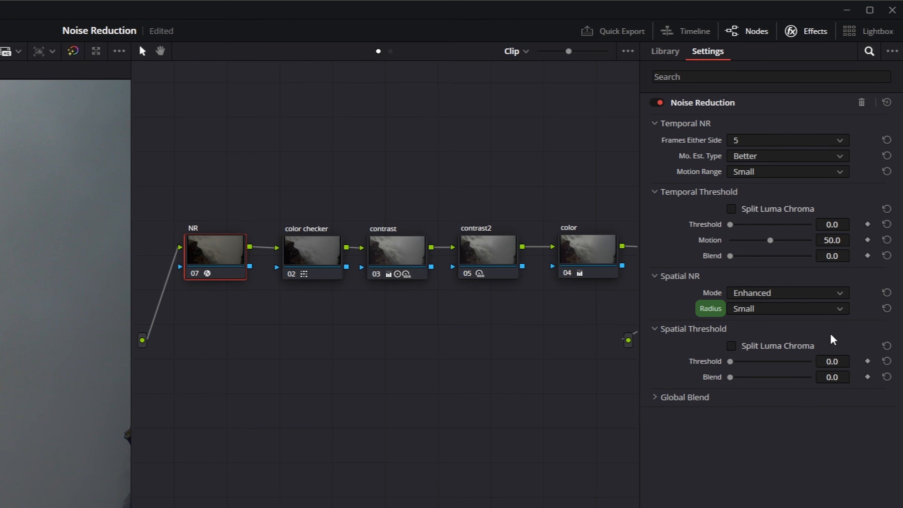
- Review the Radius options for Spatial NR and keep the radius at Small
left_click(839, 308)
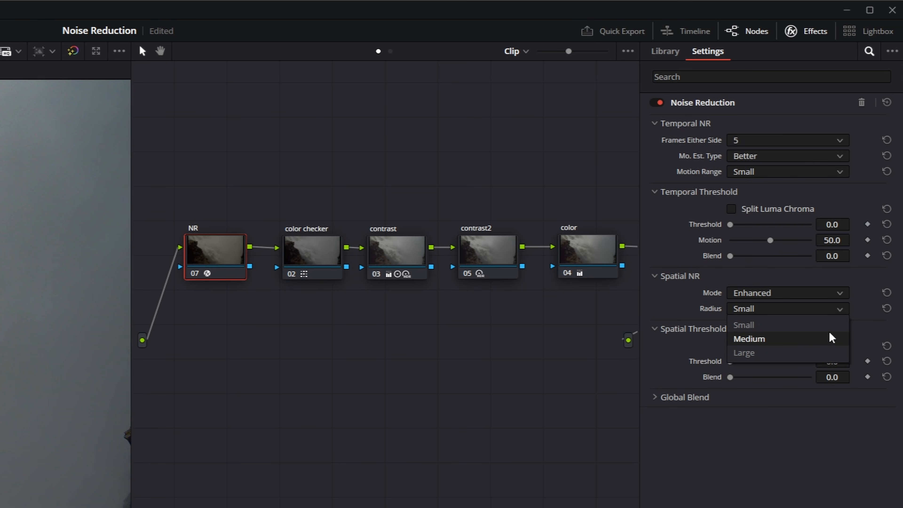
left_click(840, 314)
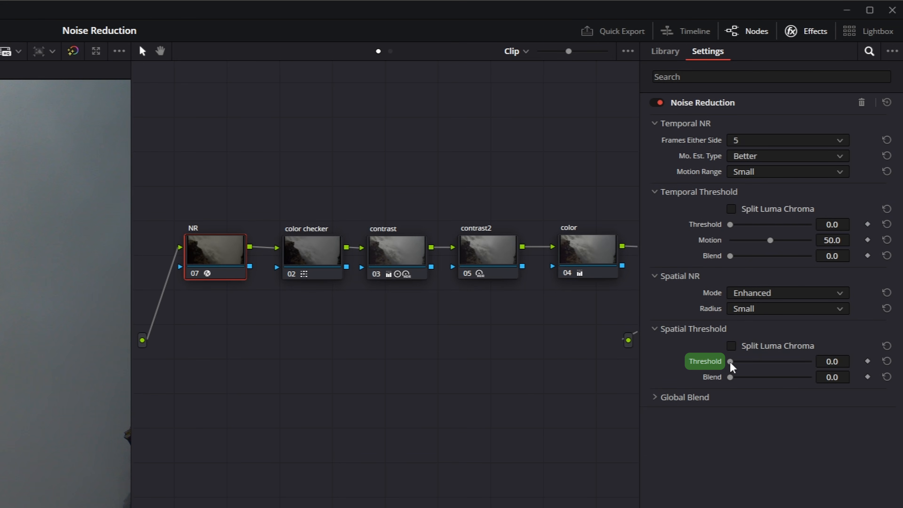
- Try out the spatial threshold controls, including the Threshold strength, Split Luma Chroma and a higher Blend
left_click_drag(730, 363, 758, 363)
left_click_drag(834, 359, 736, 347)
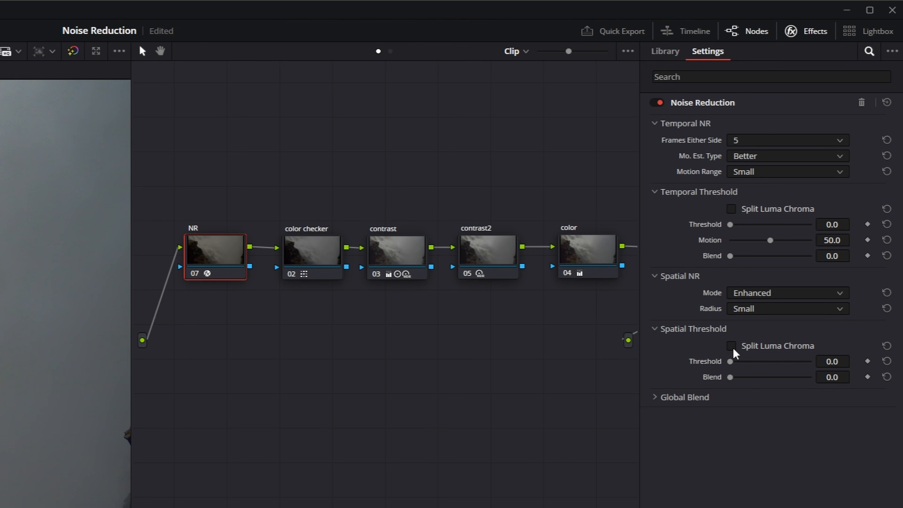
left_click(731, 347)
left_click_drag(730, 378, 783, 384)
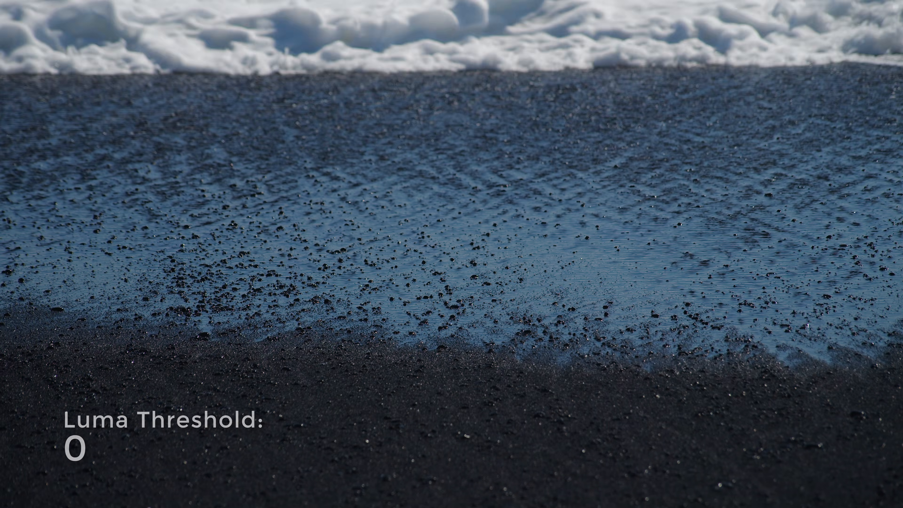